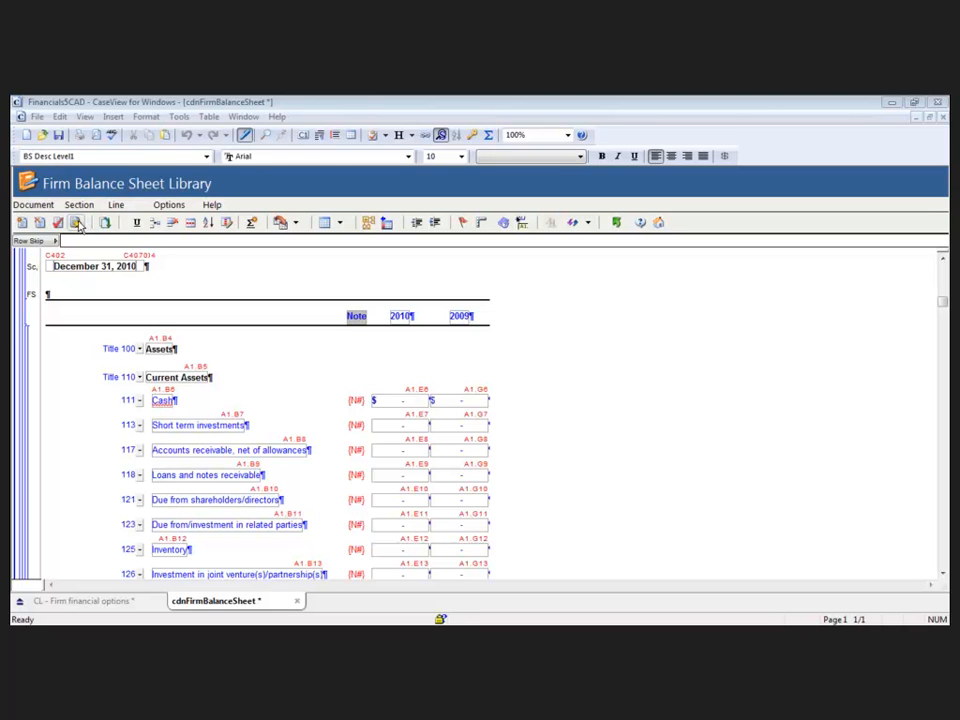
# - Open the content rules for the balance sheet and expand the Classified and Unclassified groups, moving the dialog fully into view
pyautogui.click(176, 278)
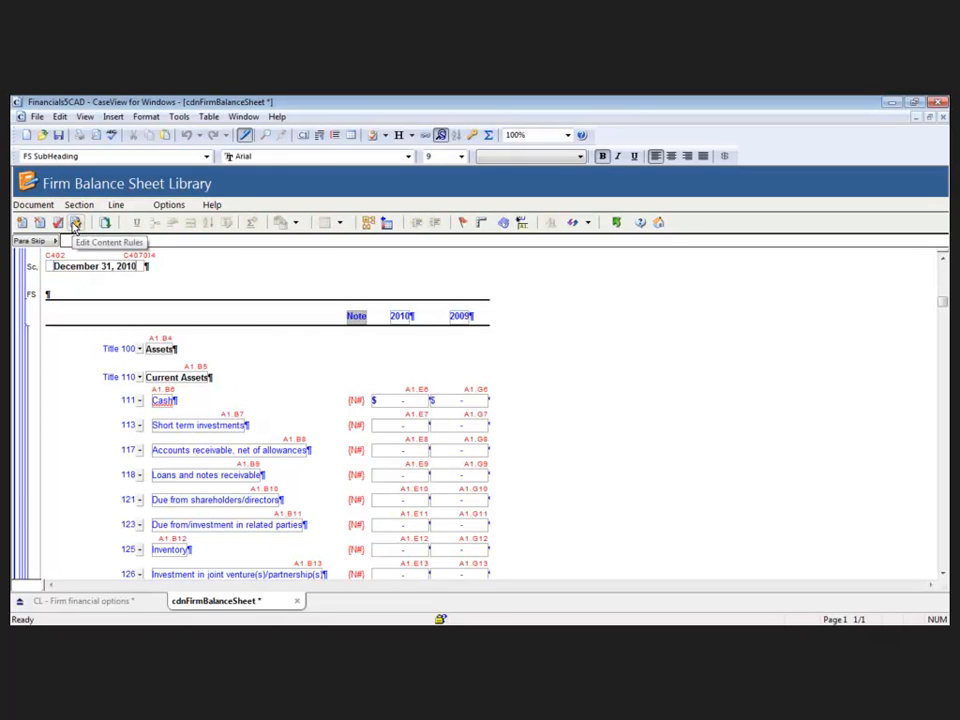
pyautogui.click(75, 226)
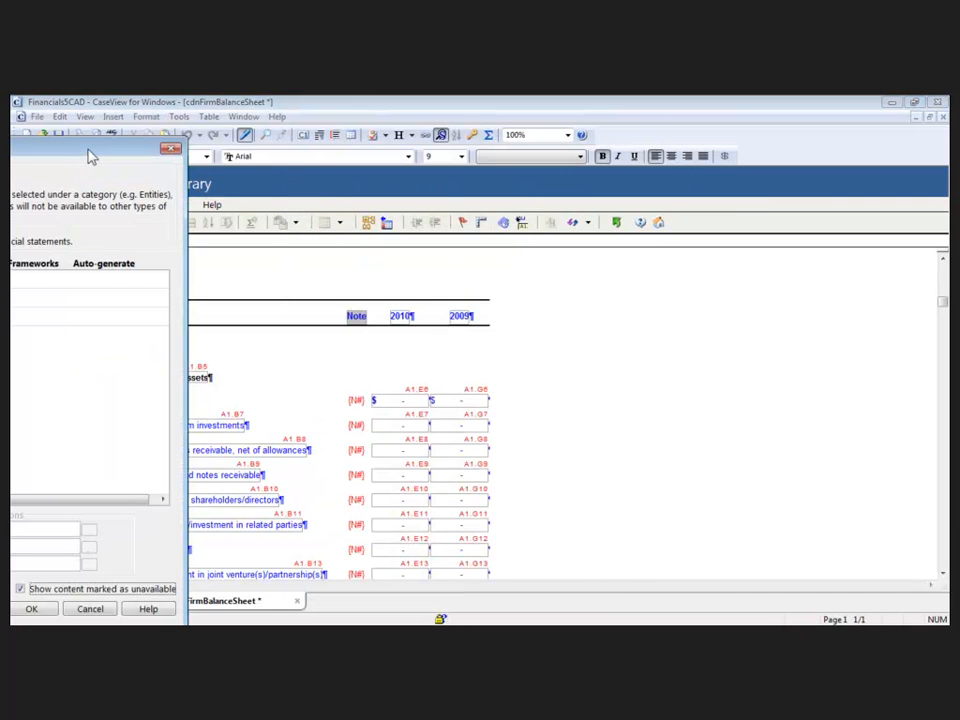
pyautogui.moveTo(90, 154); pyautogui.dragTo(184, 154)
pyautogui.moveTo(848, 207); pyautogui.dragTo(912, 149)
pyautogui.click(340, 296)
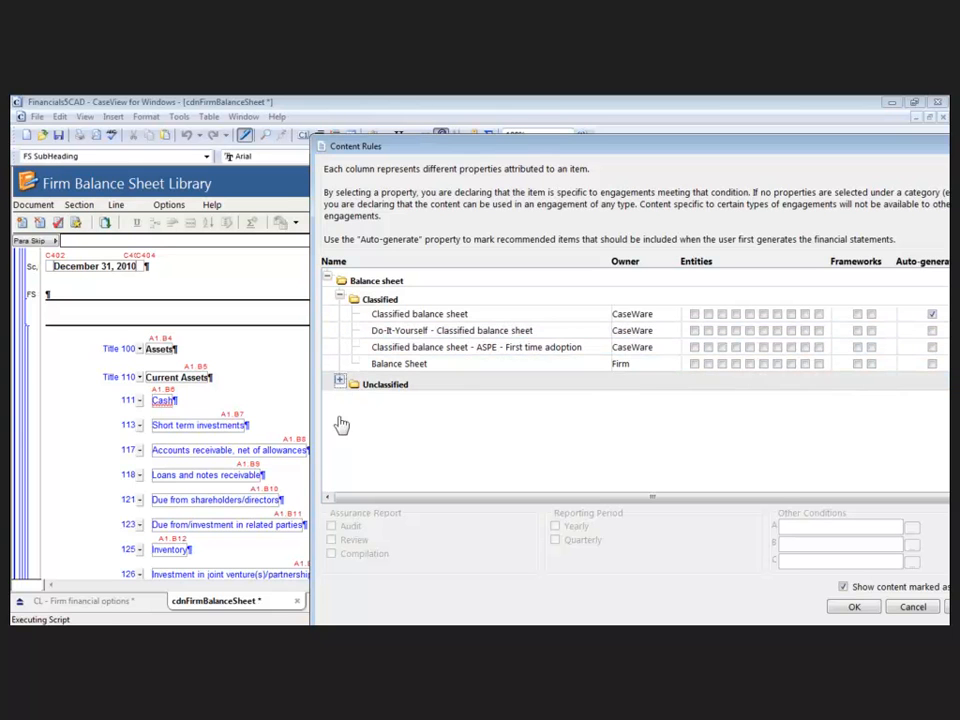
pyautogui.click(339, 381)
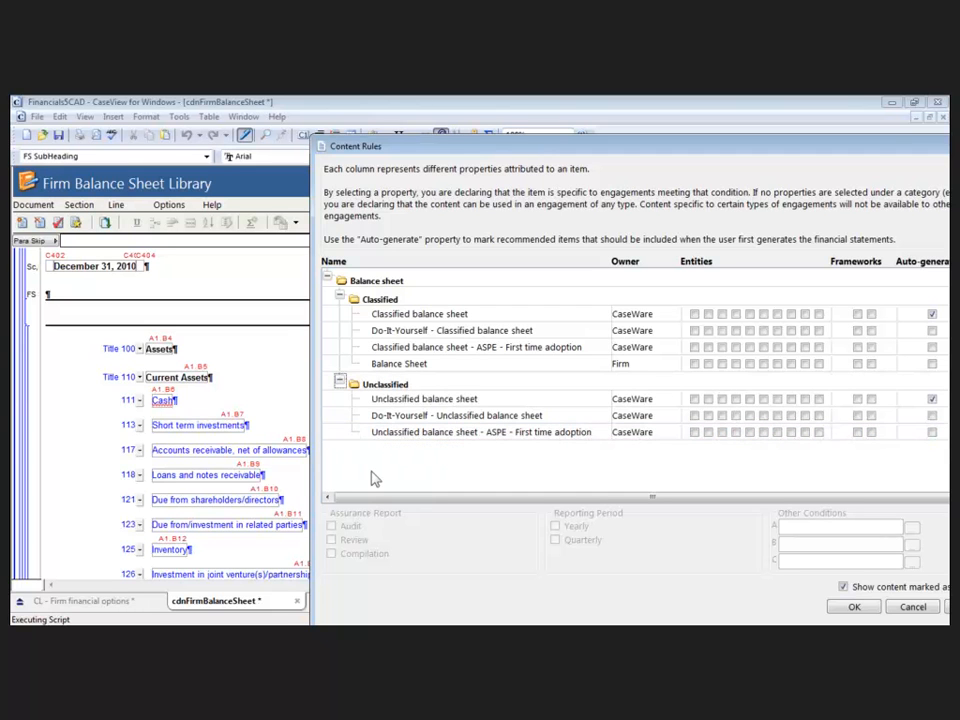
pyautogui.moveTo(462, 152); pyautogui.dragTo(401, 128)
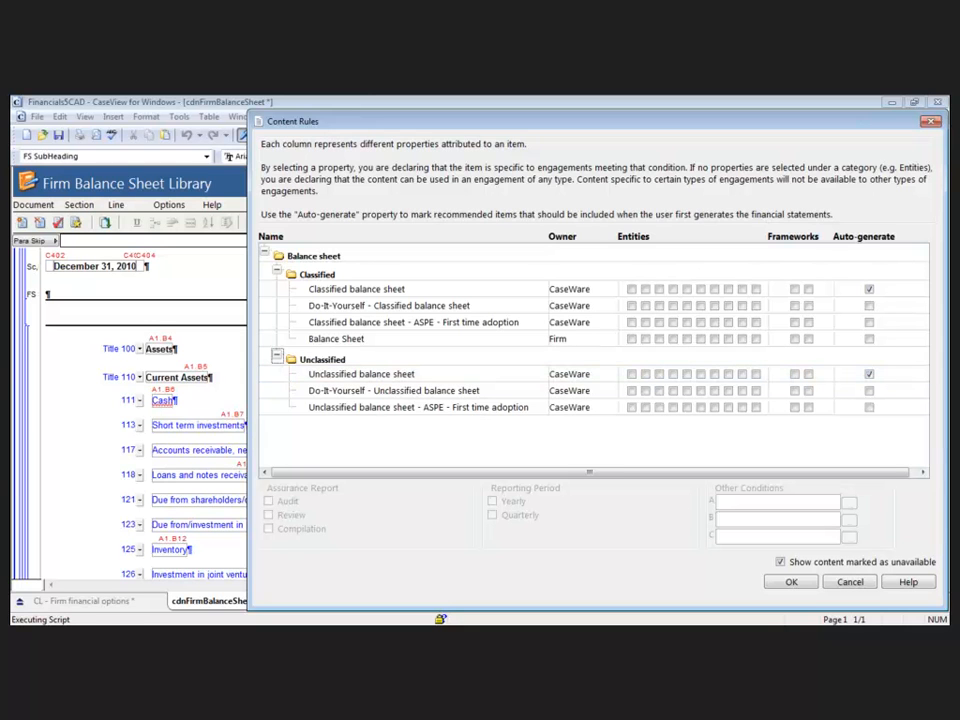
# - Switch to the engagement file in Working Papers and examine the entity type and framework choices in the financial statement options
pyautogui.hotkey('alt', 'Tab')
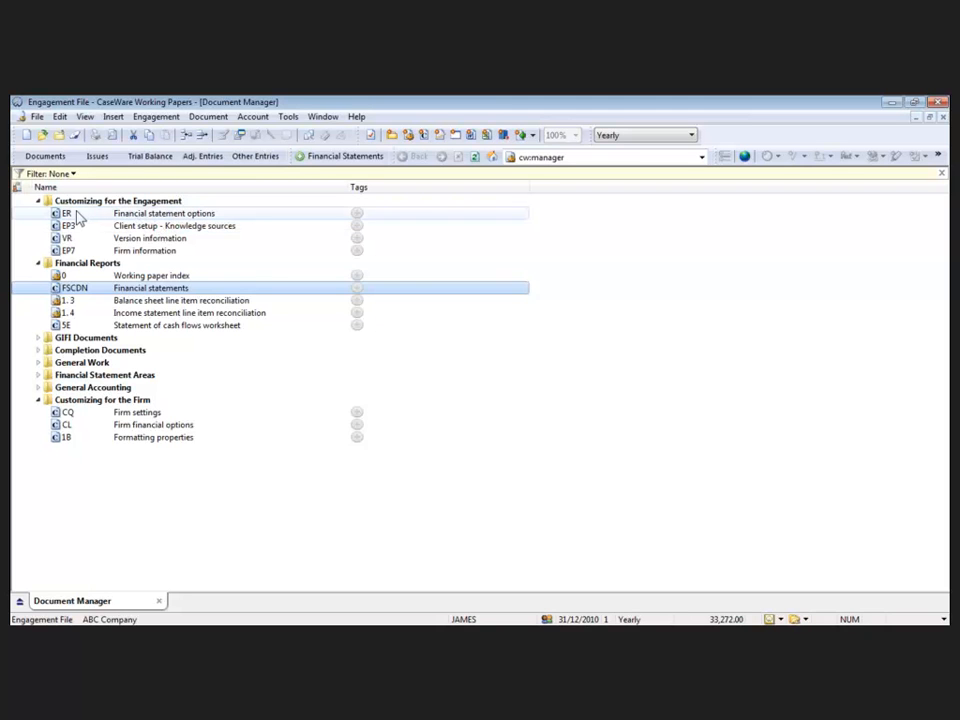
pyautogui.doubleClick(76, 215)
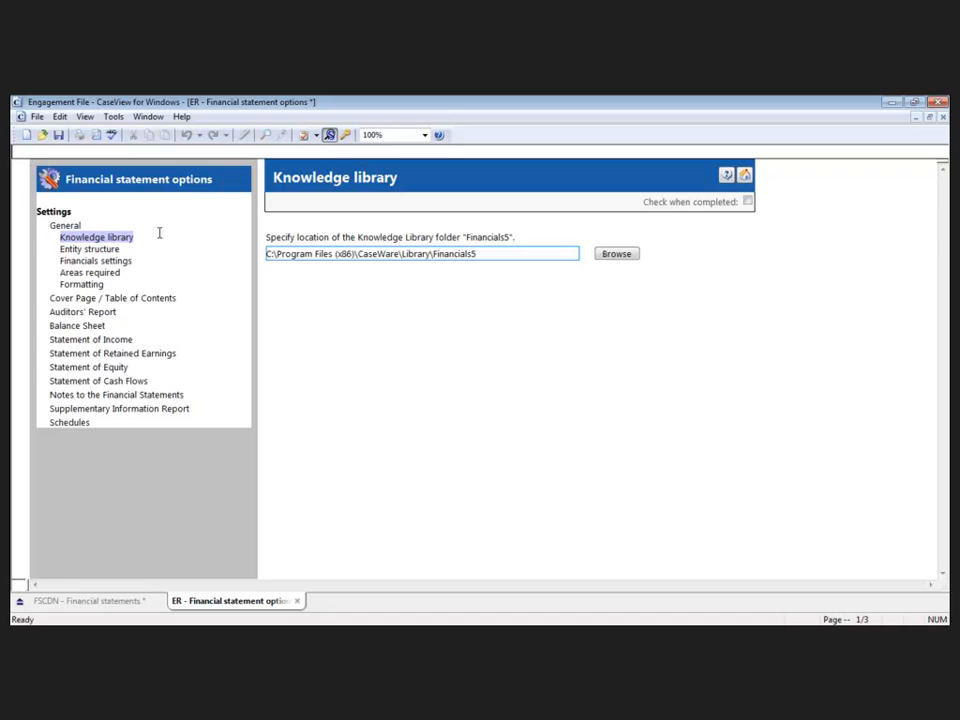
pyautogui.click(107, 252)
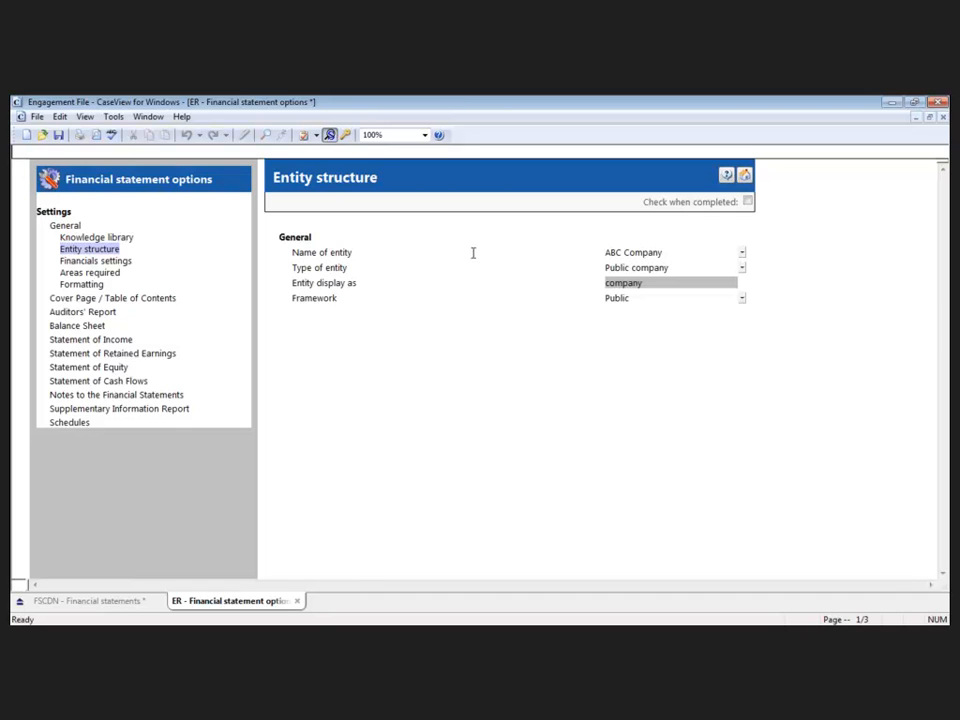
pyautogui.click(742, 268)
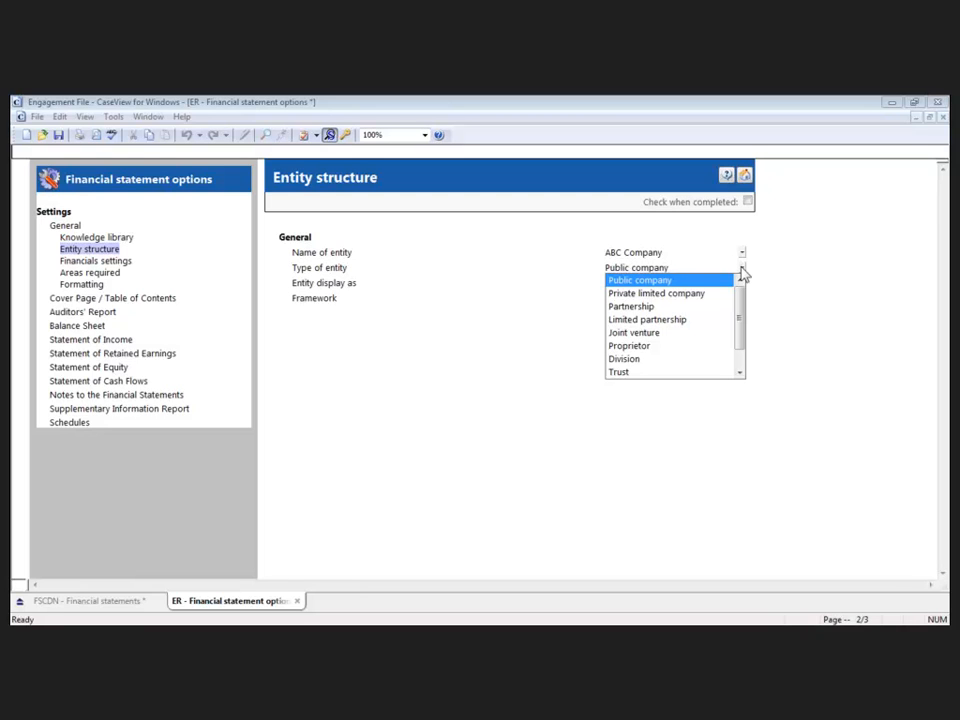
pyautogui.click(357, 268)
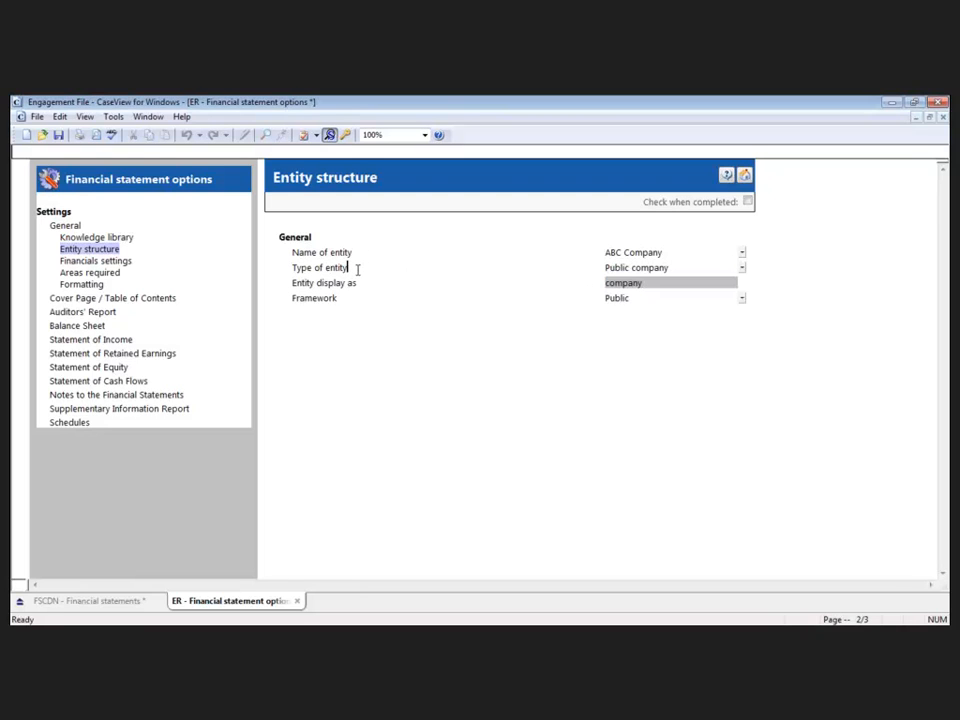
pyautogui.click(741, 301)
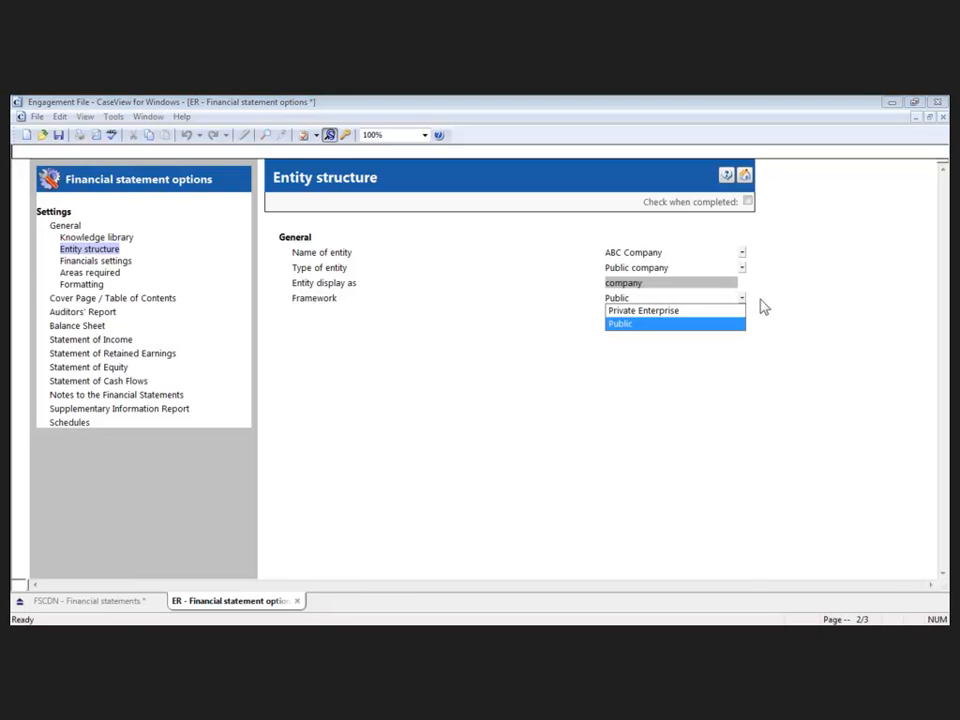
pyautogui.click(748, 302)
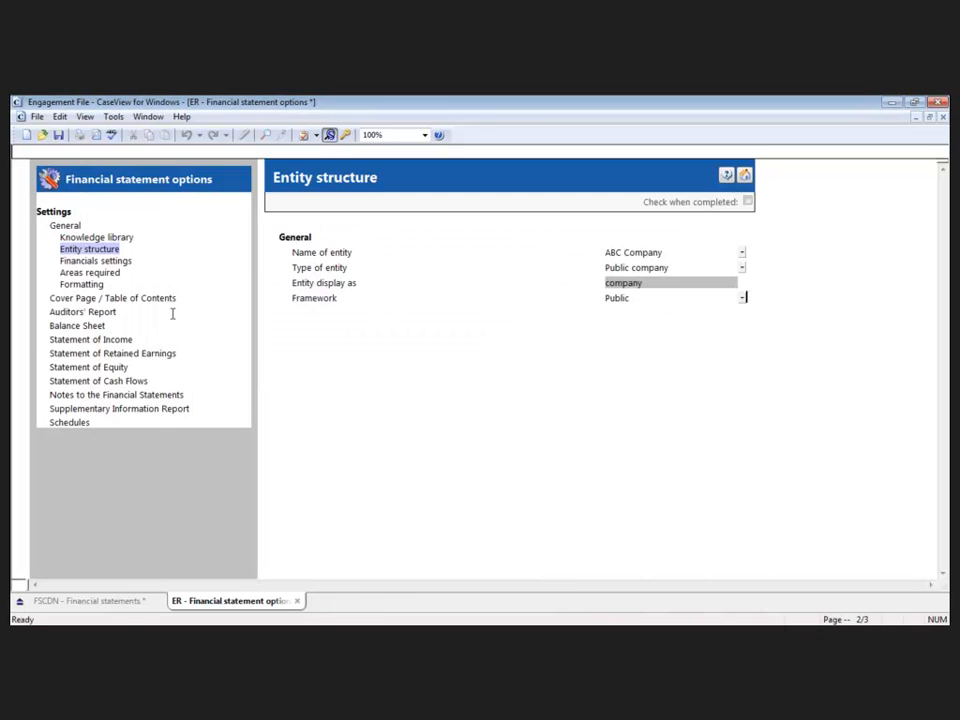
# - Examine the reporting period settings and the report type choices for the Auditors' Report
pyautogui.click(83, 260)
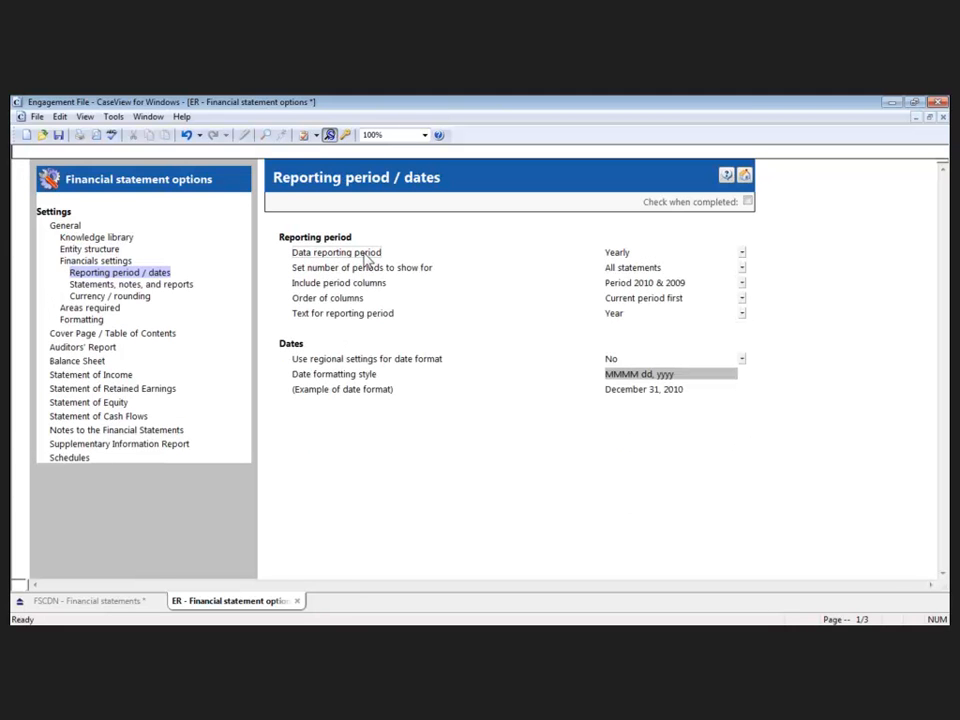
pyautogui.click(92, 348)
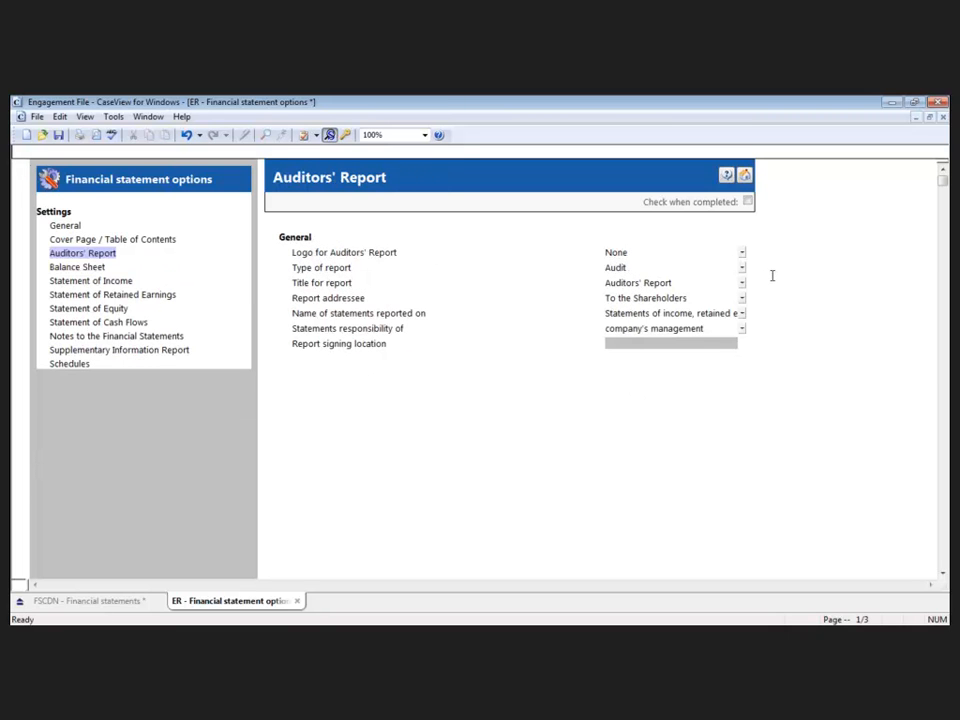
pyautogui.click(742, 270)
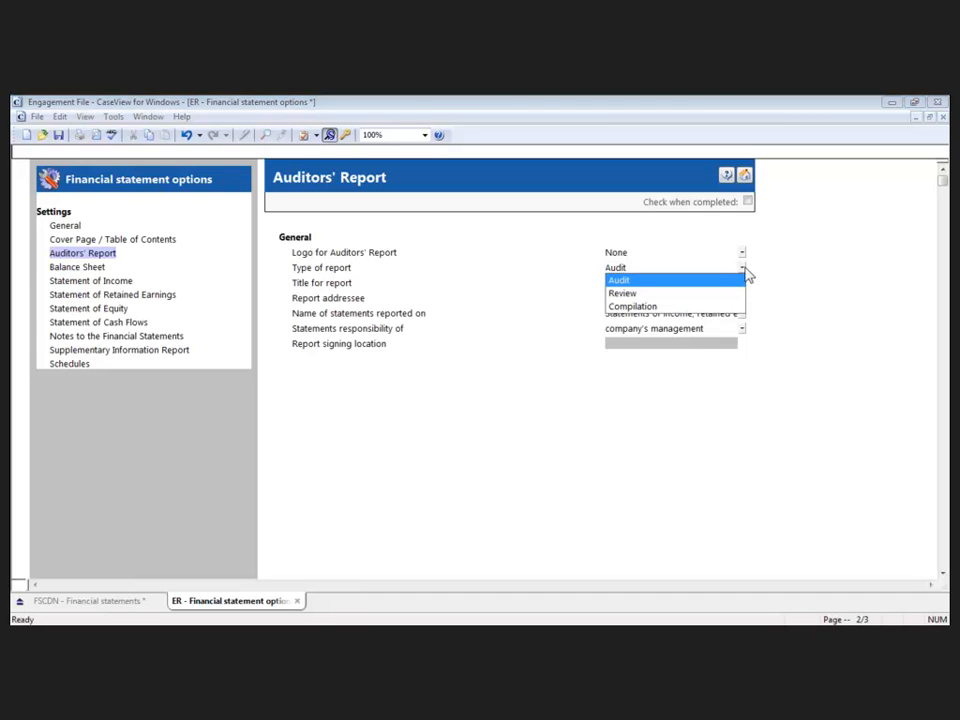
# - Examine the Presentation method choices for the Balance Sheet in the financial statement options
pyautogui.click(76, 257)
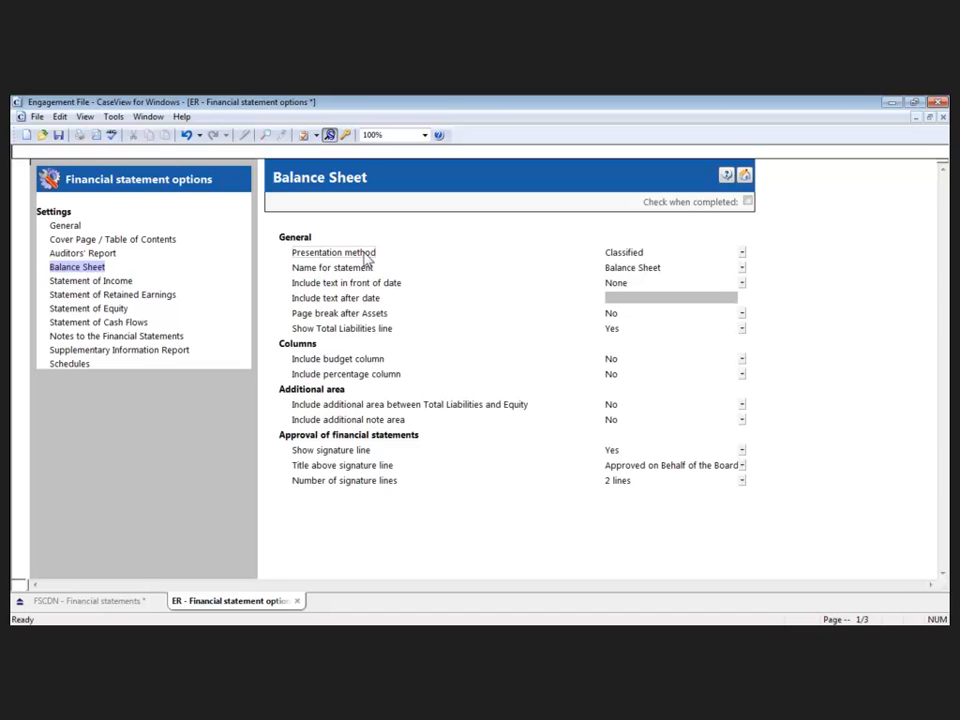
pyautogui.click(741, 257)
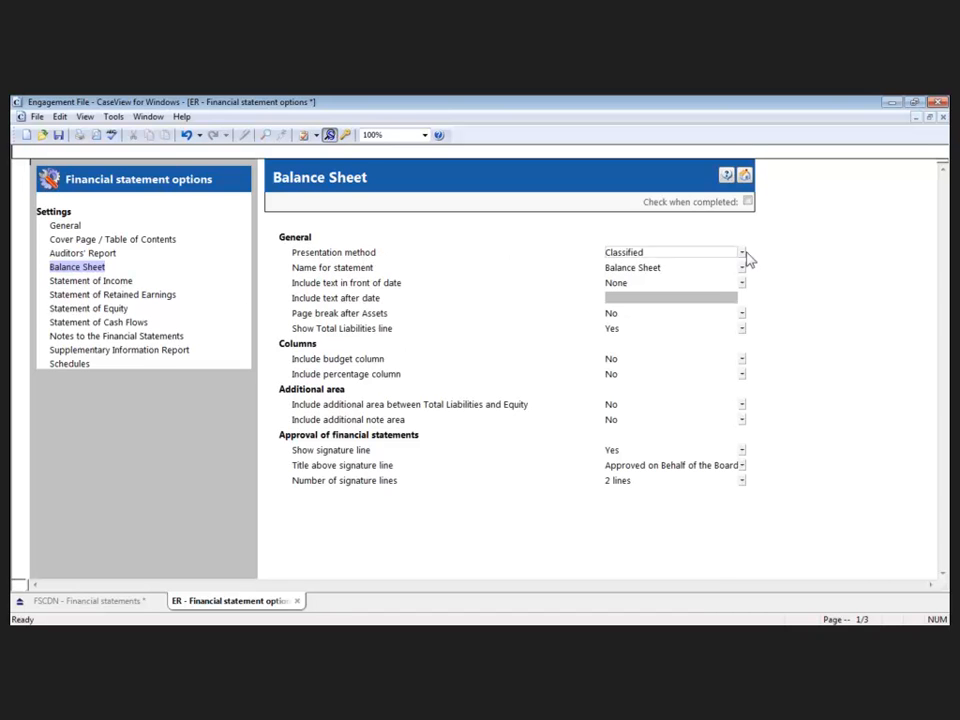
pyautogui.click(742, 253)
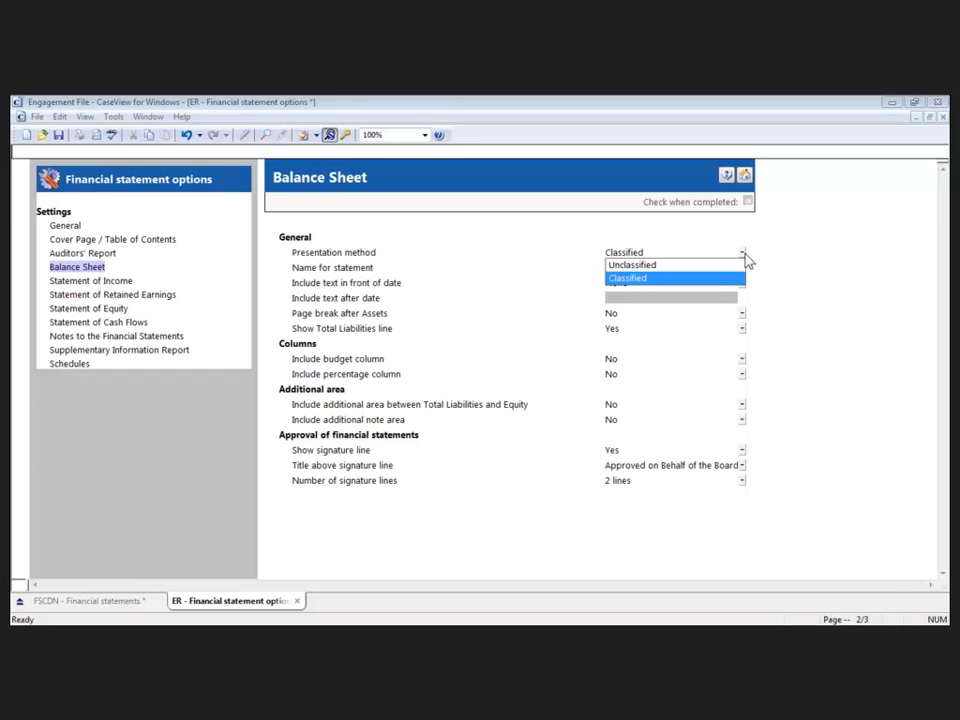
pyautogui.click(757, 255)
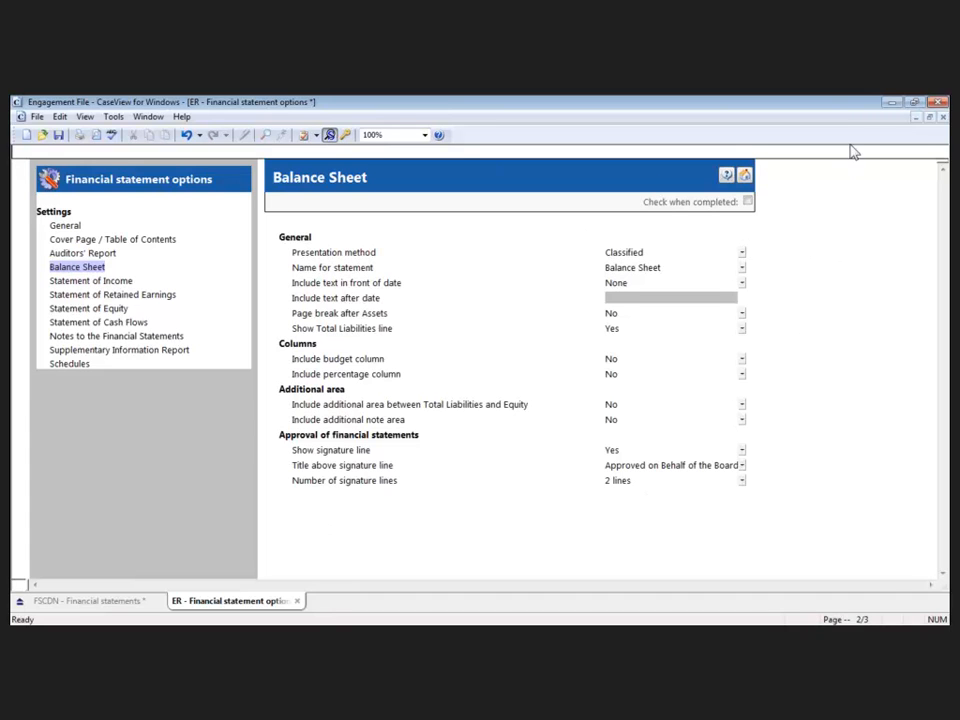
# - Leave the engagement file's documents and return to the Content Rules dialog of the Firm Balance Sheet Library
pyautogui.click(745, 176)
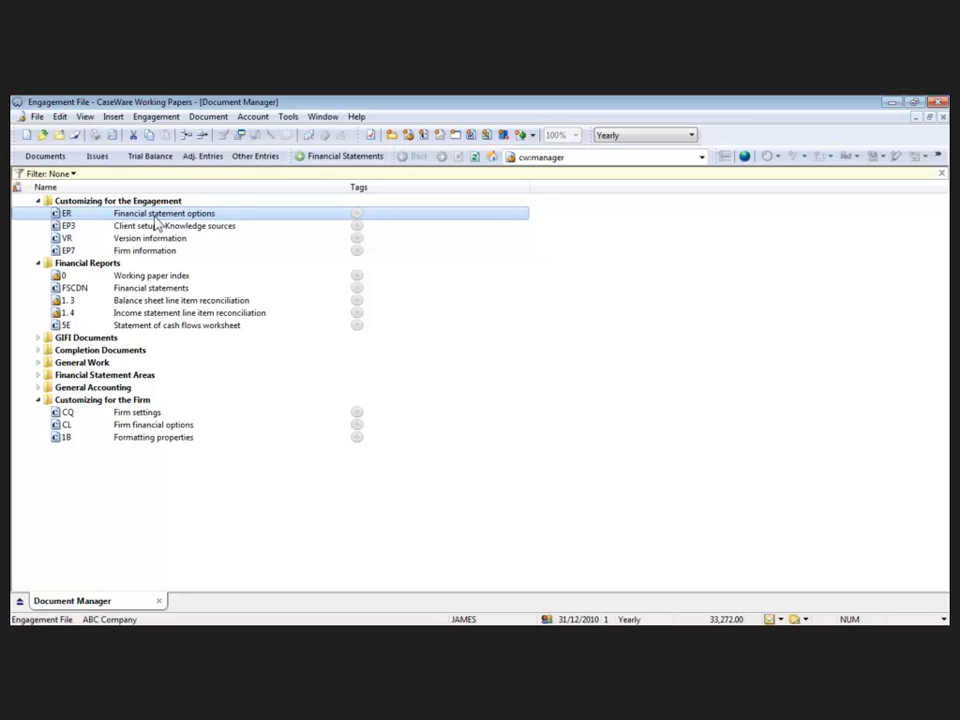
pyautogui.click(937, 103)
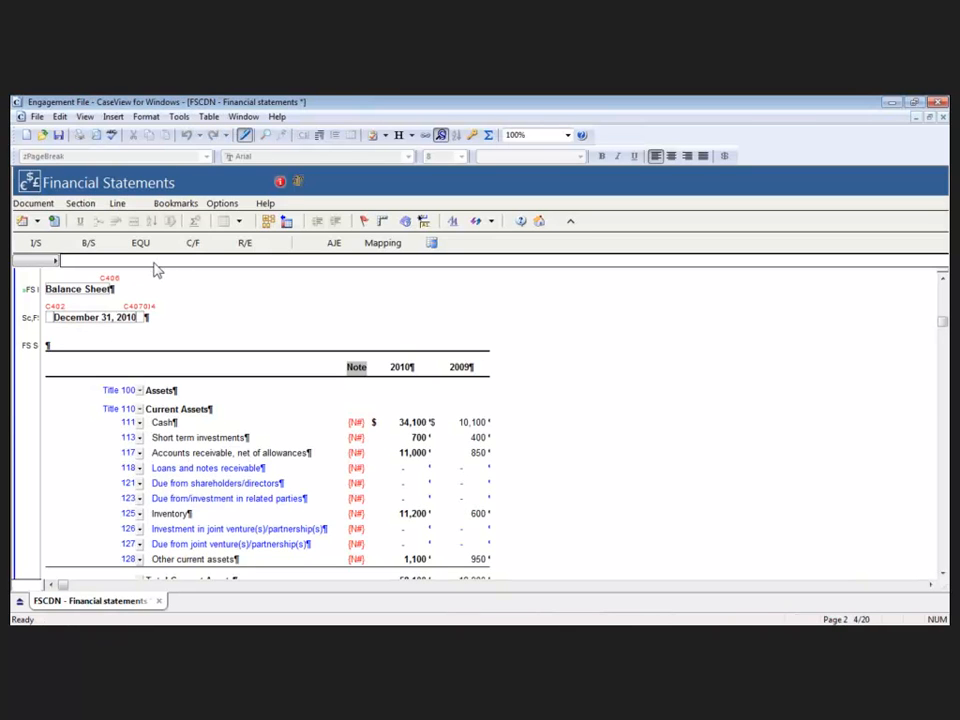
pyautogui.click(539, 221)
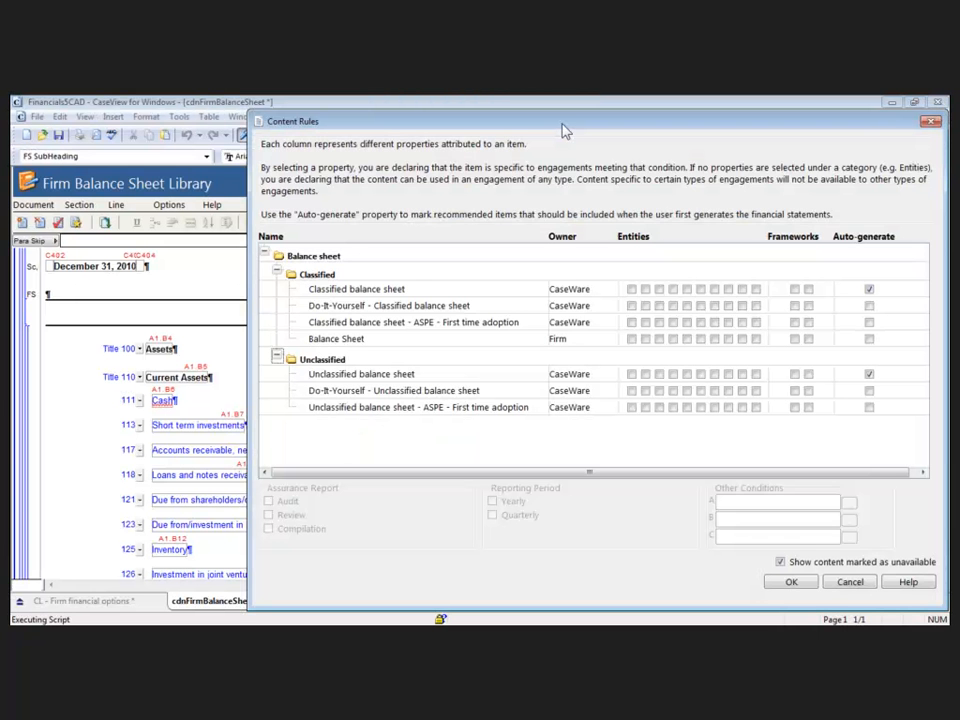
pyautogui.moveTo(563, 131); pyautogui.dragTo(499, 127)
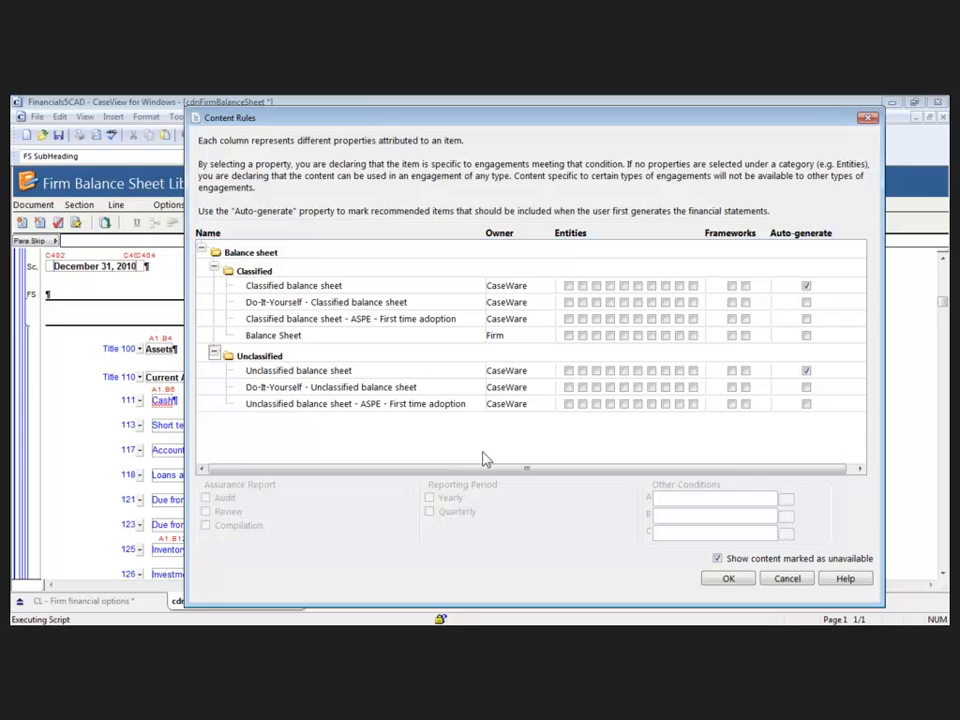
# - Try auto-generating the firm's Balance Sheet instead of CaseWare's Classified balance sheet, and restore both Auto-generate settings
pyautogui.click(302, 287)
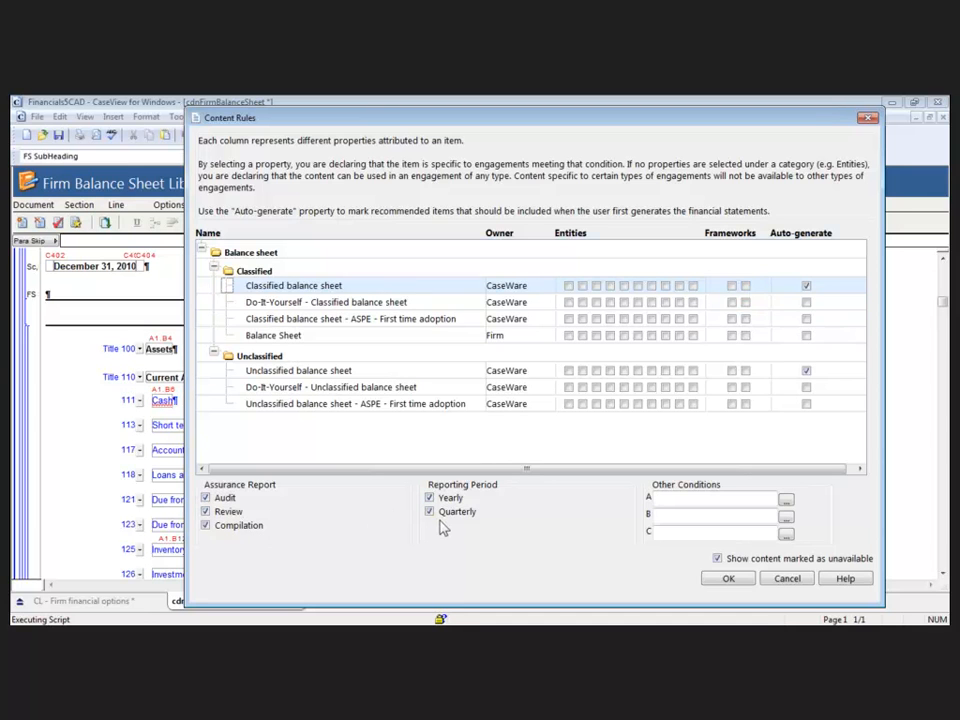
pyautogui.click(806, 286)
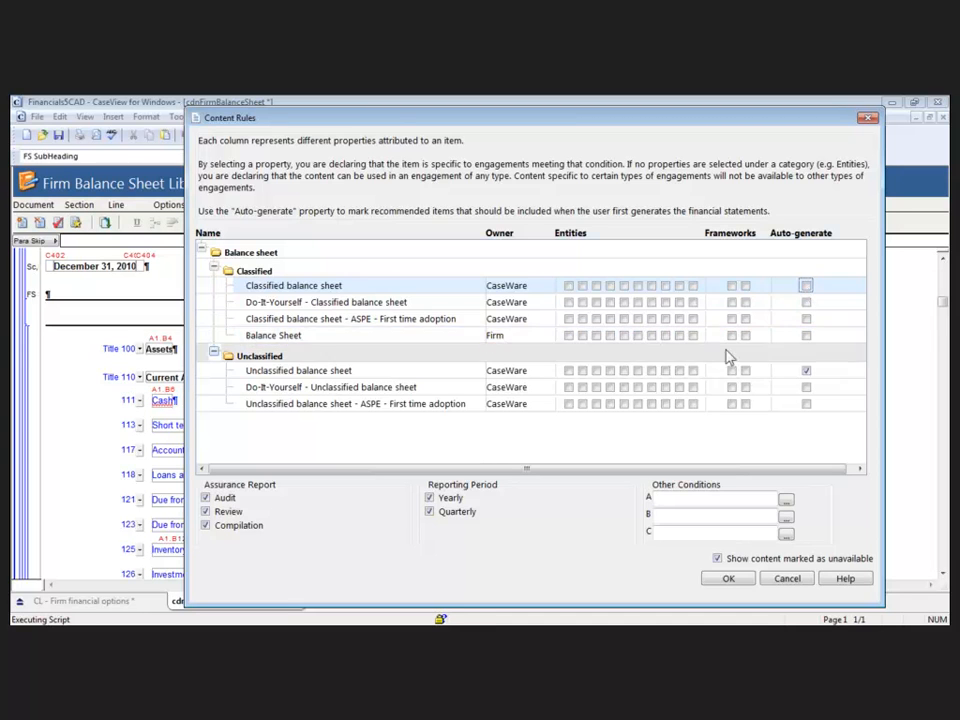
pyautogui.click(806, 336)
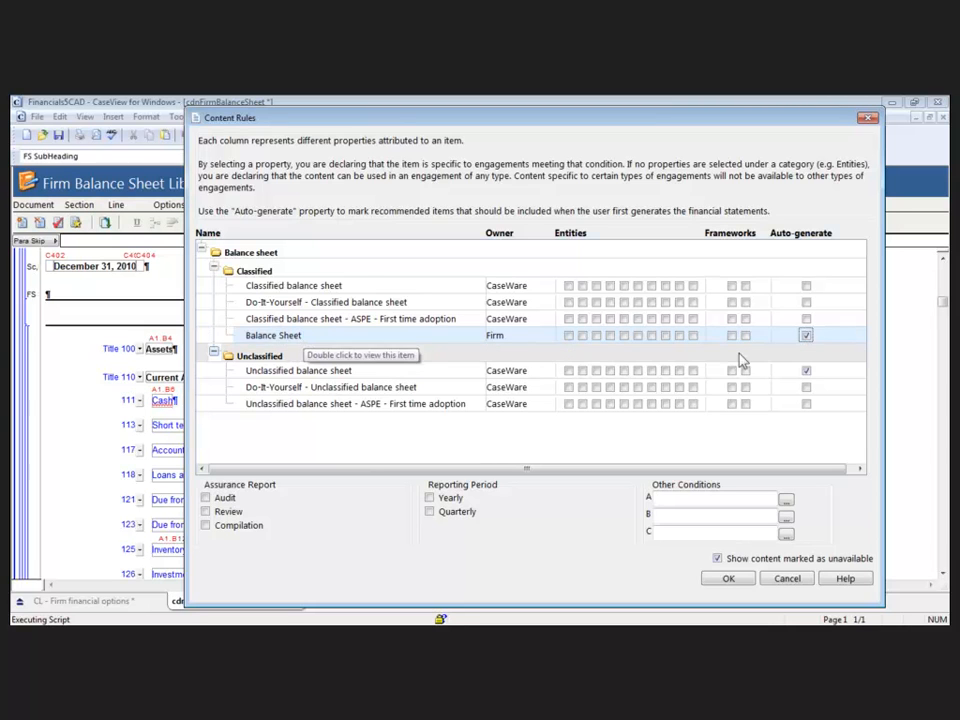
pyautogui.click(806, 335)
pyautogui.click(806, 287)
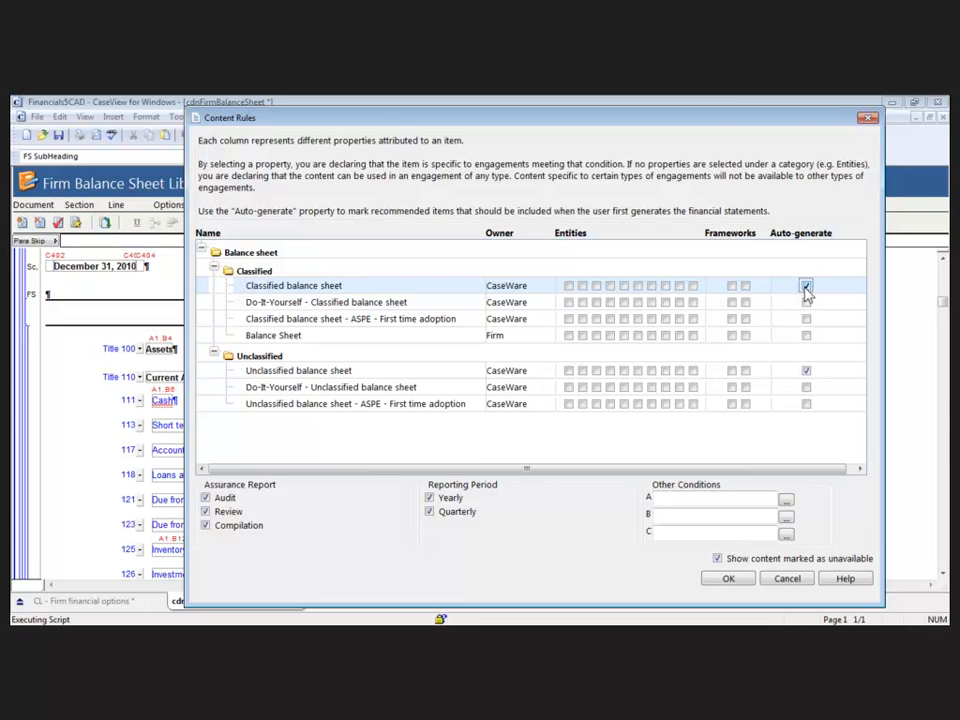
# - Restrict the Classified balance sheet to the first entity type, both frameworks and Audit and Review reports, with Auto-generate on
pyautogui.click(806, 287)
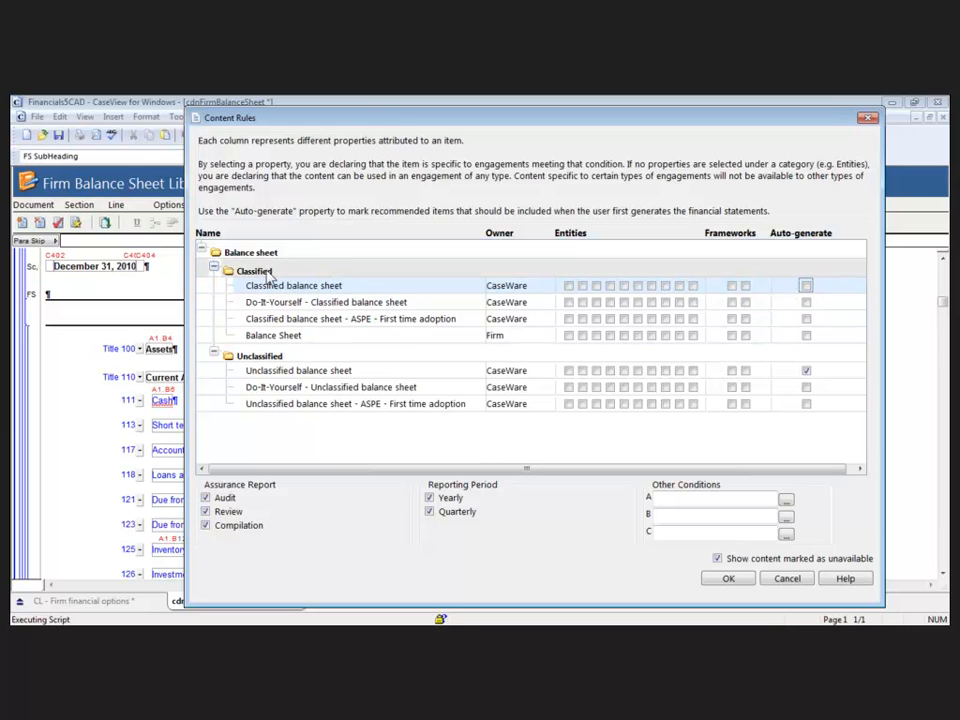
pyautogui.click(569, 286)
pyautogui.click(731, 286)
pyautogui.click(745, 286)
pyautogui.click(206, 526)
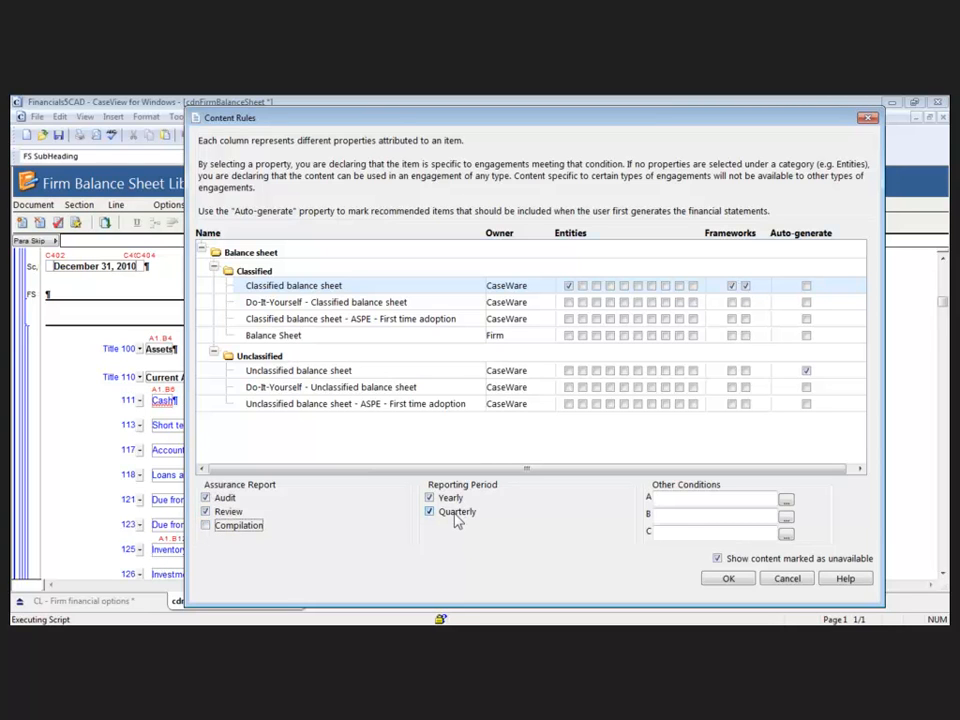
pyautogui.click(806, 287)
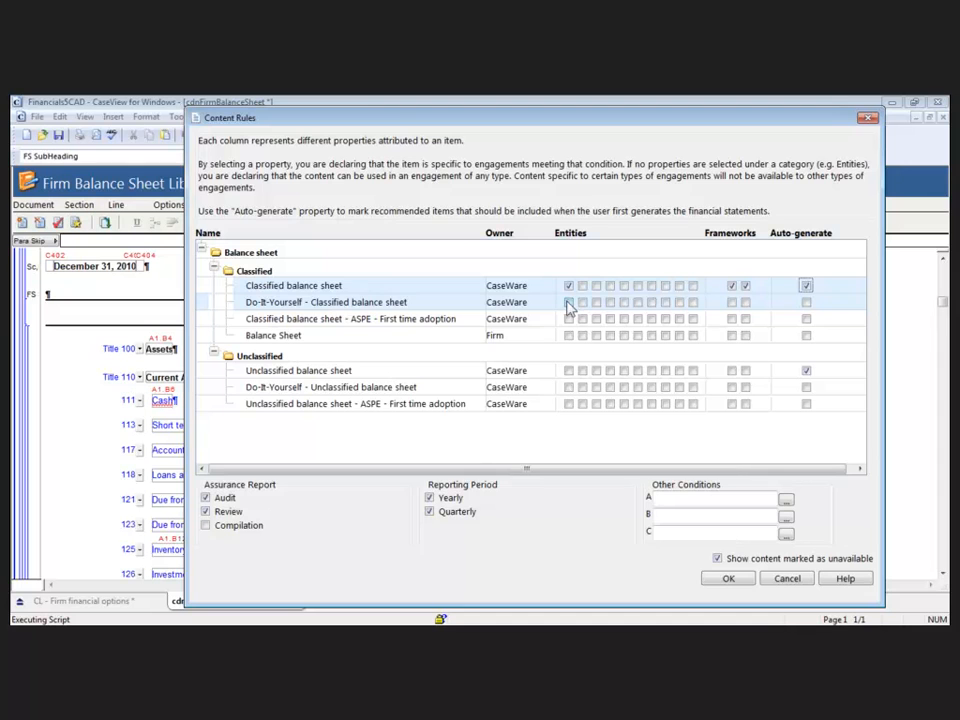
# - Restrict Do-It-Yourself - Classified balance sheet to the first entity type, both frameworks and Compilation reports, with Auto-generate on
pyautogui.click(569, 303)
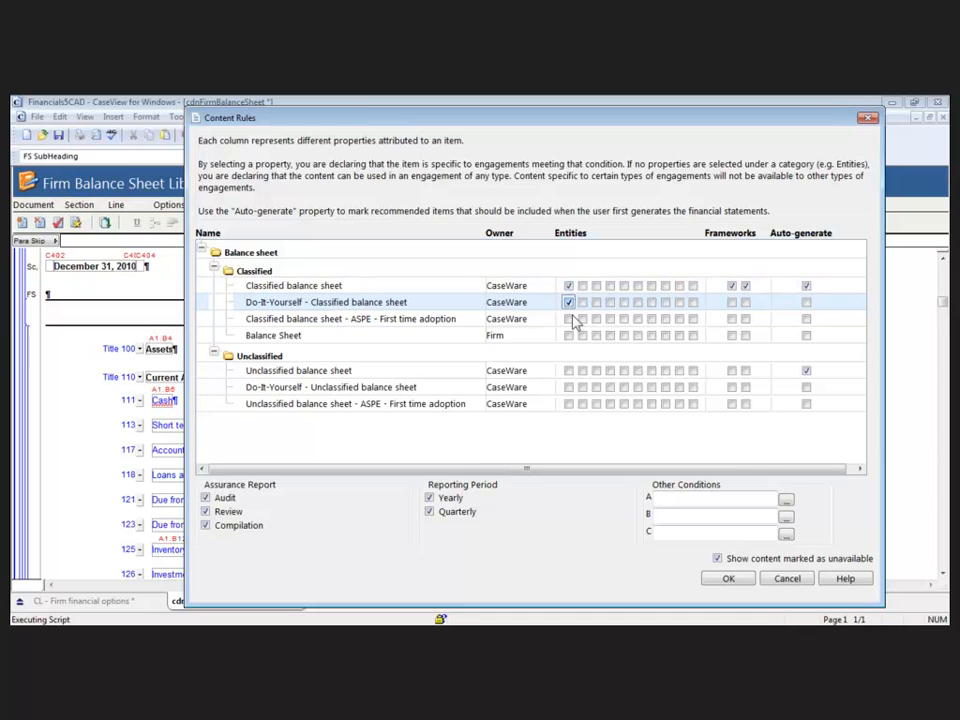
pyautogui.click(731, 302)
pyautogui.click(745, 302)
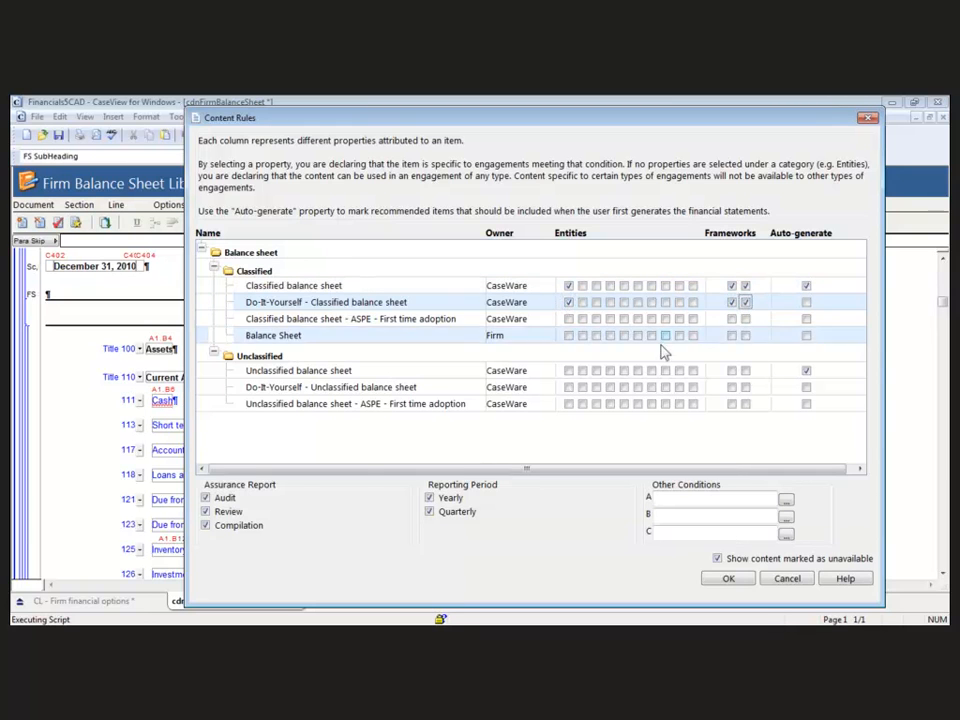
pyautogui.click(206, 497)
pyautogui.click(207, 512)
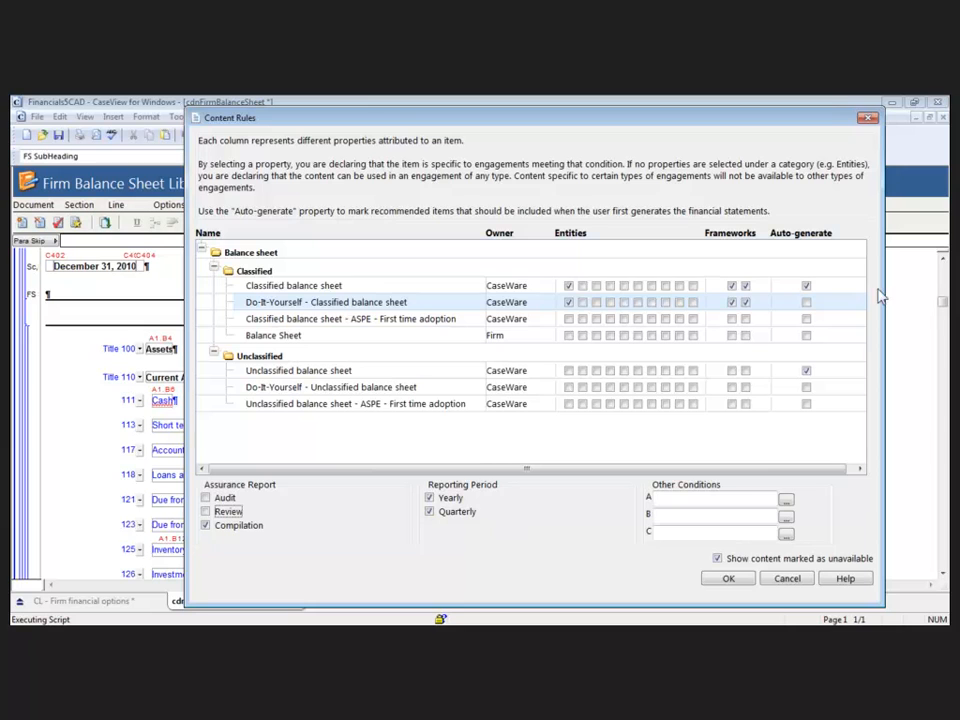
pyautogui.click(806, 302)
pyautogui.click(806, 302)
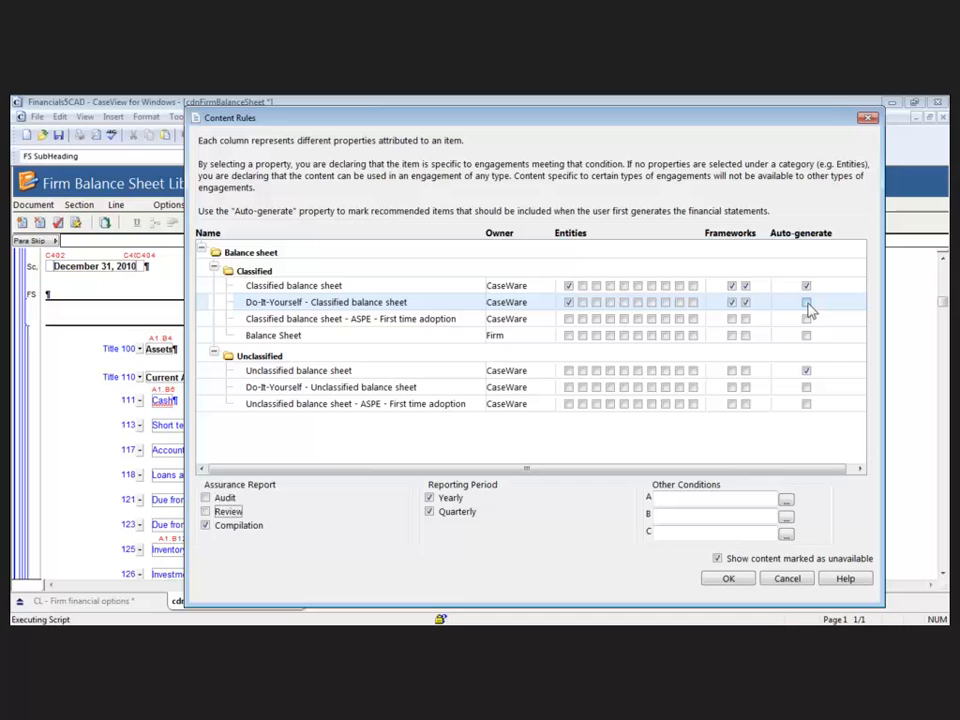
# - Set the firm's Balance Sheet to every entity type except the first, both frameworks and Auto-generate
pyautogui.click(582, 335)
pyautogui.click(598, 336)
pyautogui.click(624, 336)
pyautogui.click(638, 336)
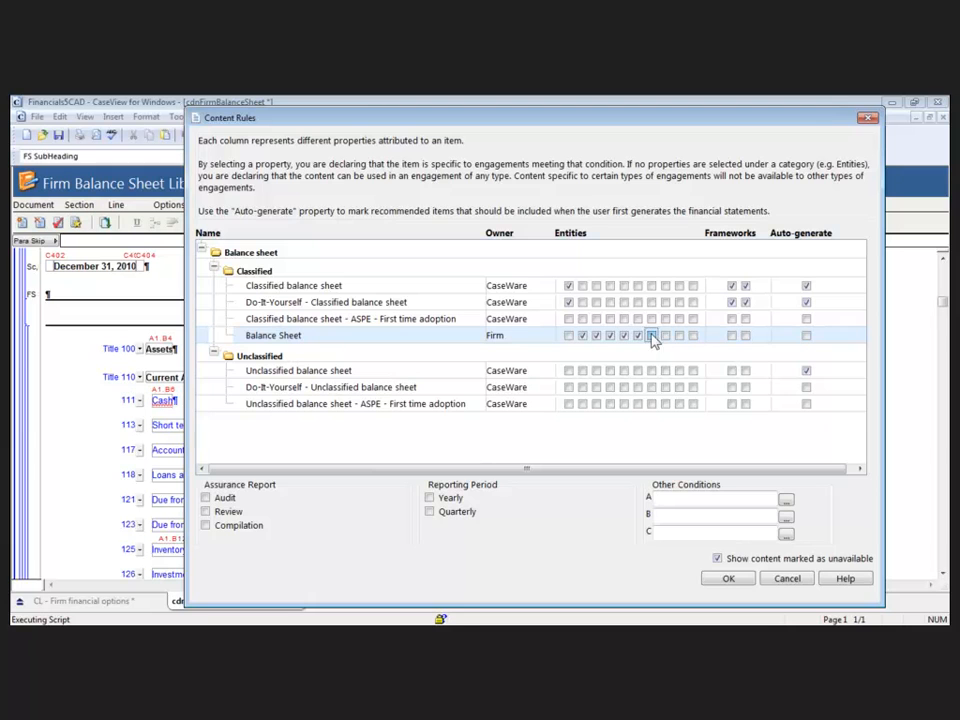
pyautogui.click(666, 336)
pyautogui.click(680, 336)
pyautogui.click(694, 336)
pyautogui.click(731, 336)
pyautogui.click(745, 336)
pyautogui.click(806, 336)
# - Make the firm's Balance Sheet available for Audit, Review and Compilation reports and for Yearly and Quarterly periods
pyautogui.click(205, 497)
pyautogui.click(205, 511)
pyautogui.click(205, 525)
pyautogui.click(429, 497)
pyautogui.click(429, 511)
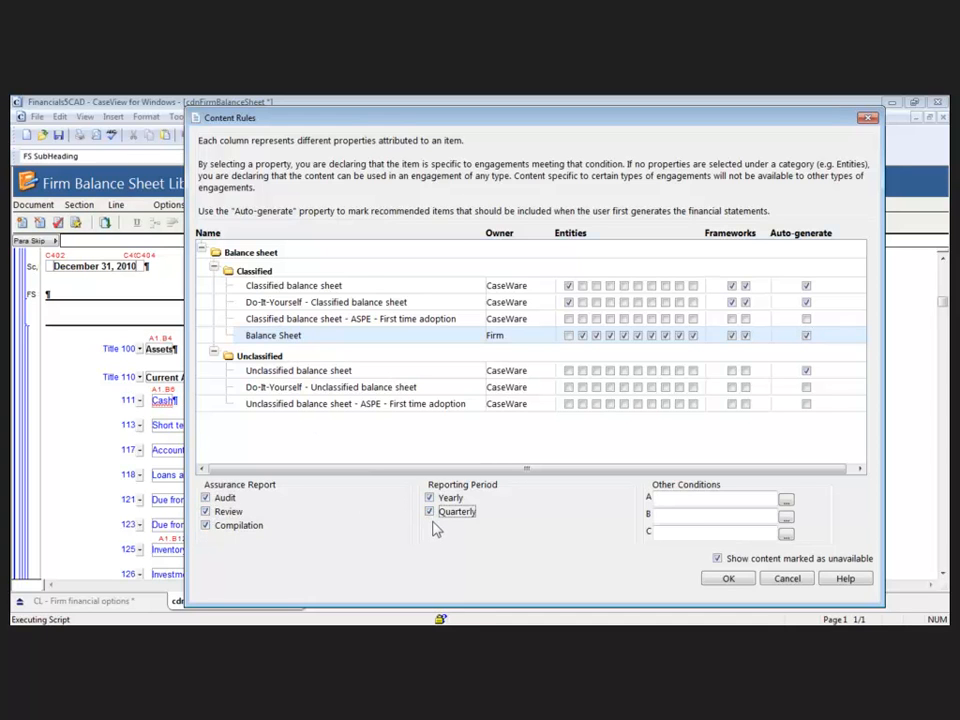